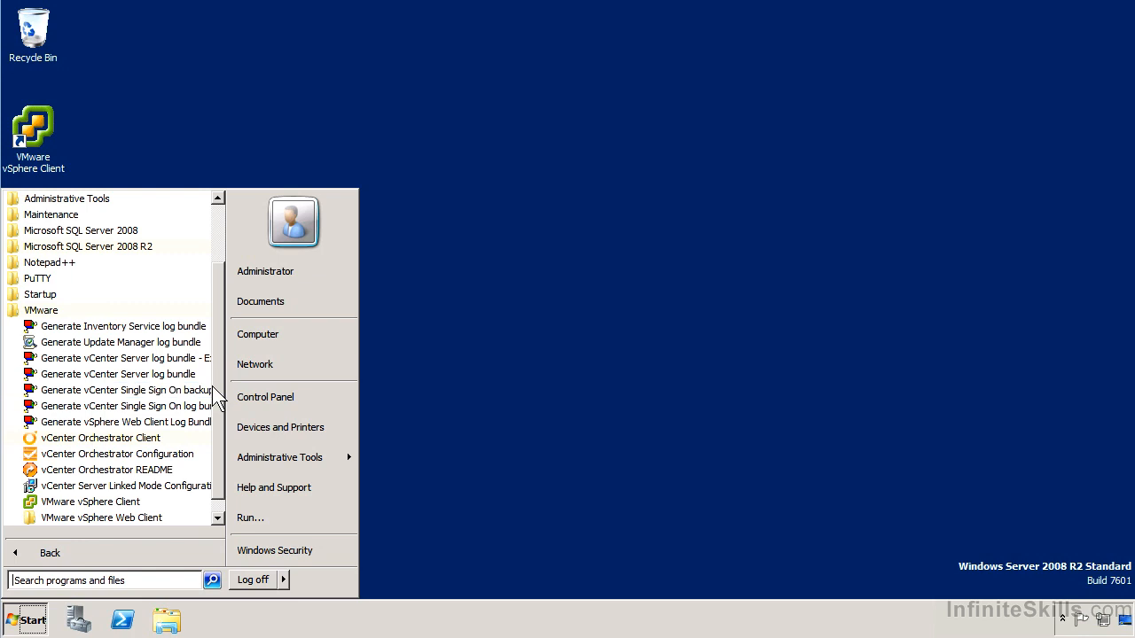
Launch the VMware vSphere Client and set the server address to 10.82.1.175
scroll(218, 417, down, 1)
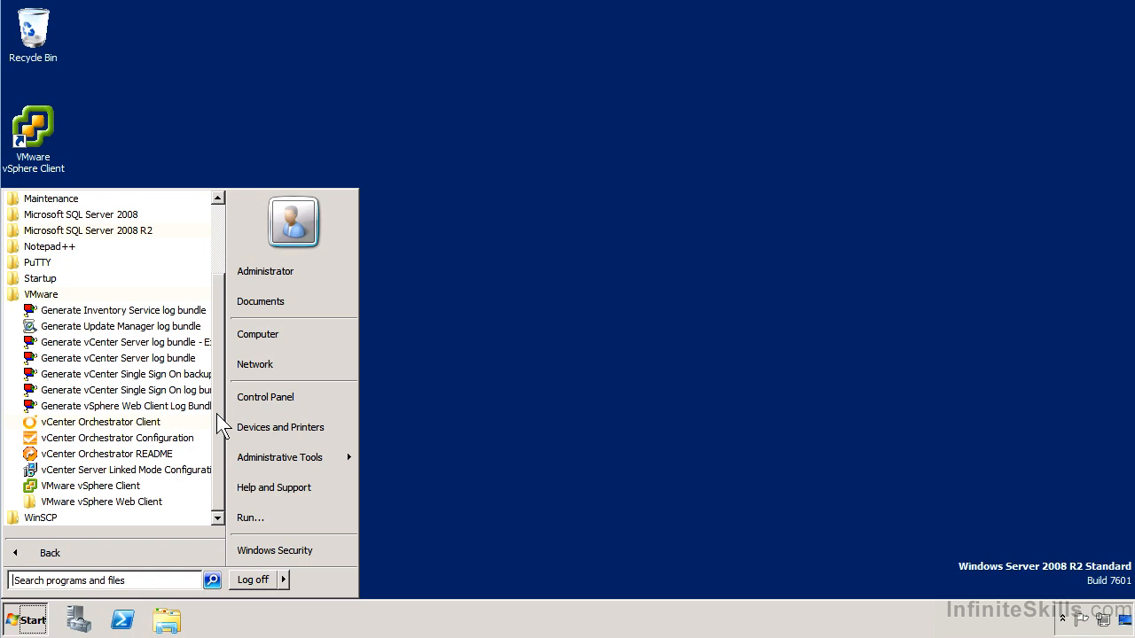
click(124, 489)
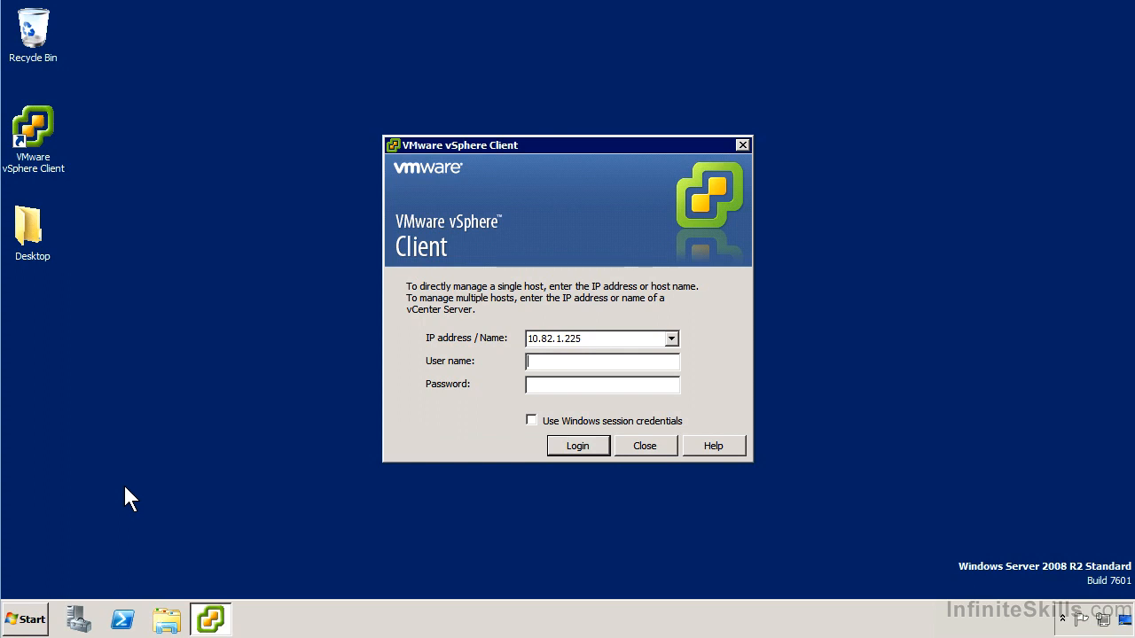
click(567, 338)
click(641, 340)
key(BackSpace)
key(BackSpace)
key(BackSpace)
text(175)
Log in with the Windows session credentials, installing the certificate for 10.82.1.175 and ignoring the security warning
text(a)
text(dministrator)
click(586, 423)
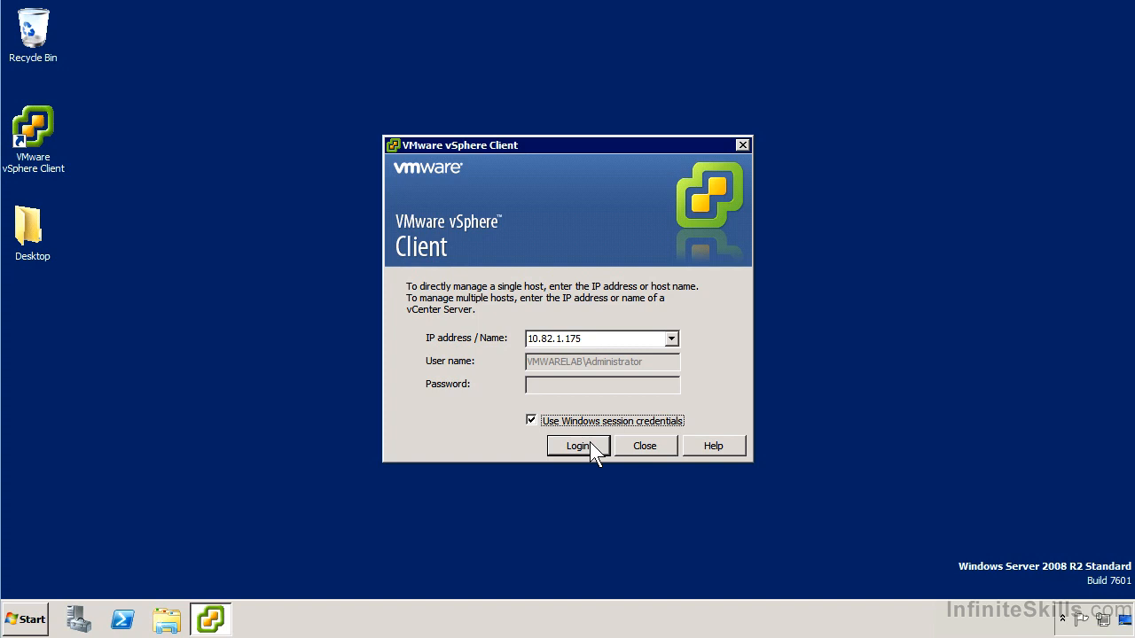
click(589, 442)
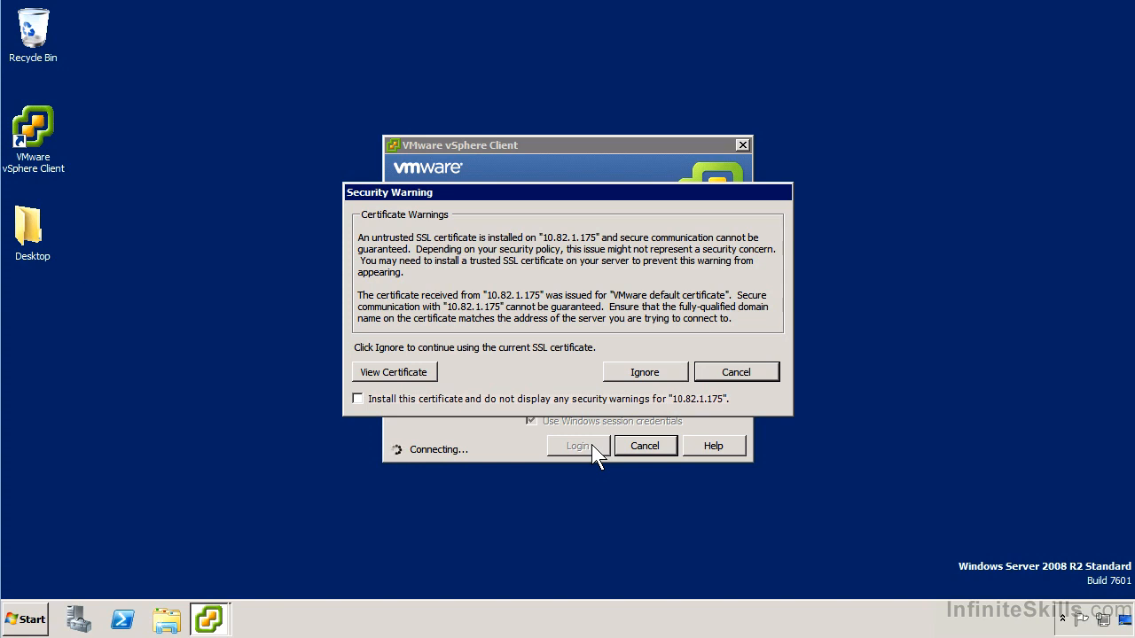
click(557, 402)
click(645, 372)
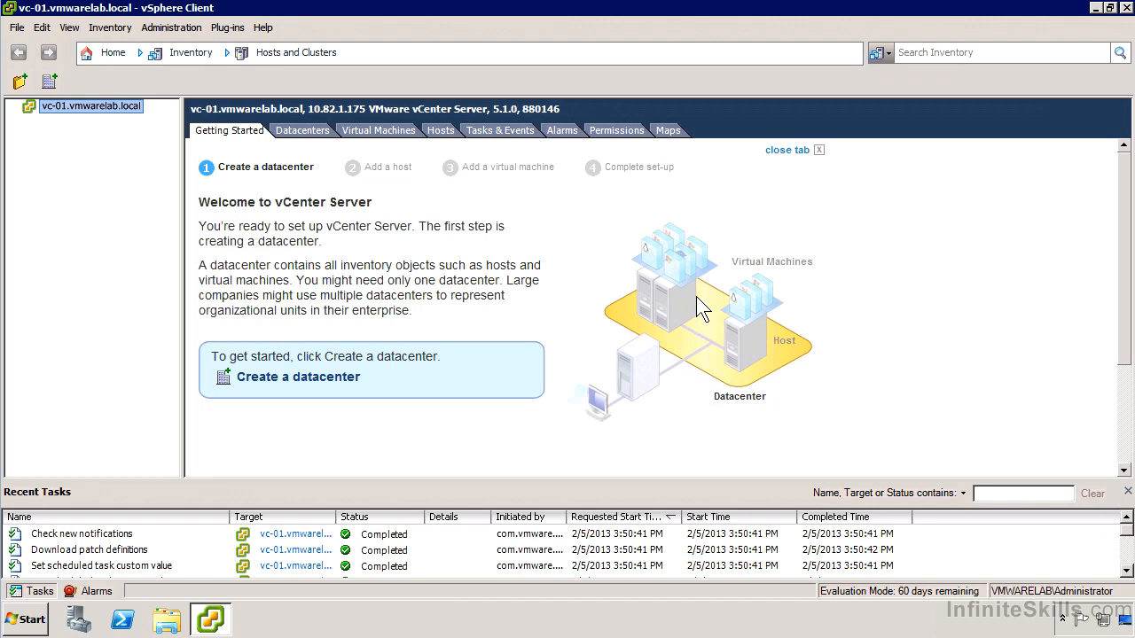
Close the vCenter Server's Getting Started page and reopen the Hosts and Clusters inventory from the Home overview
click(780, 155)
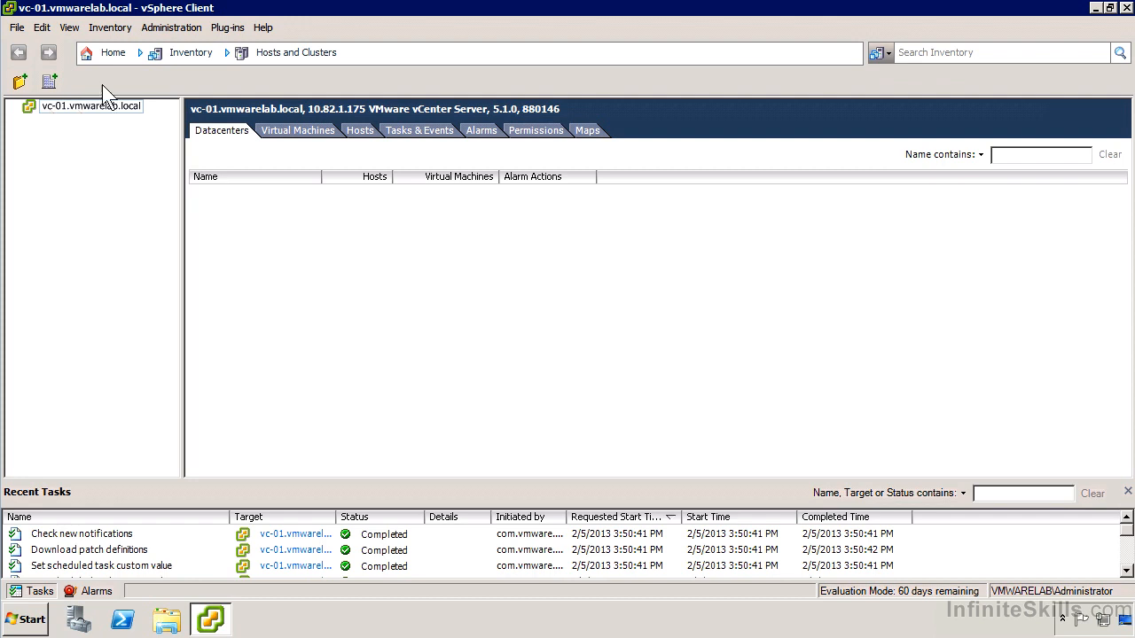
click(113, 53)
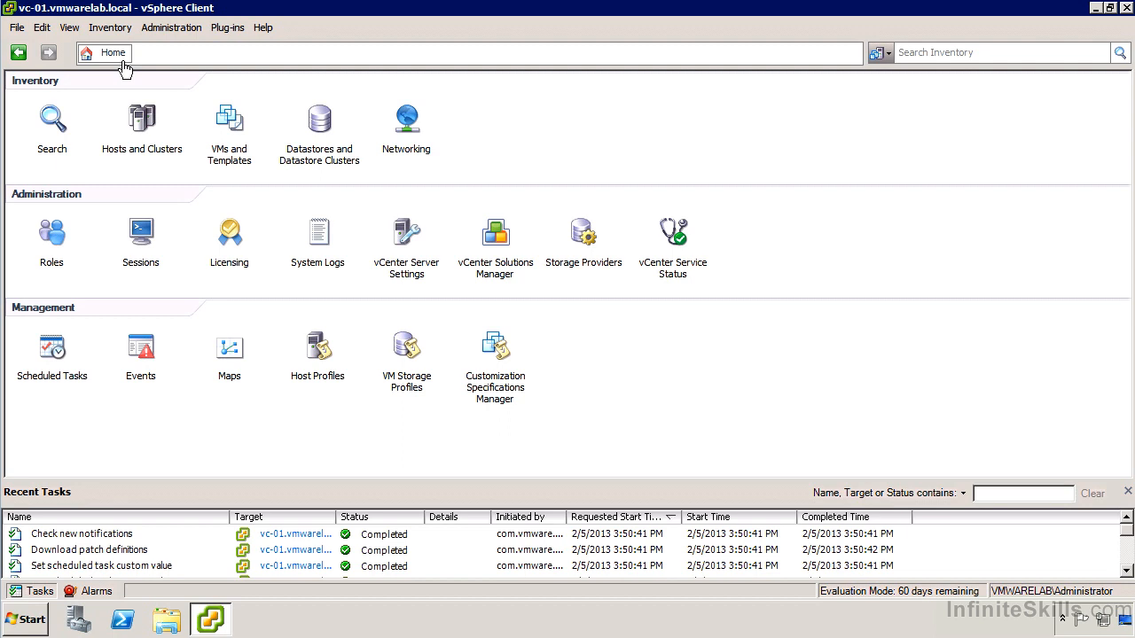
click(110, 27)
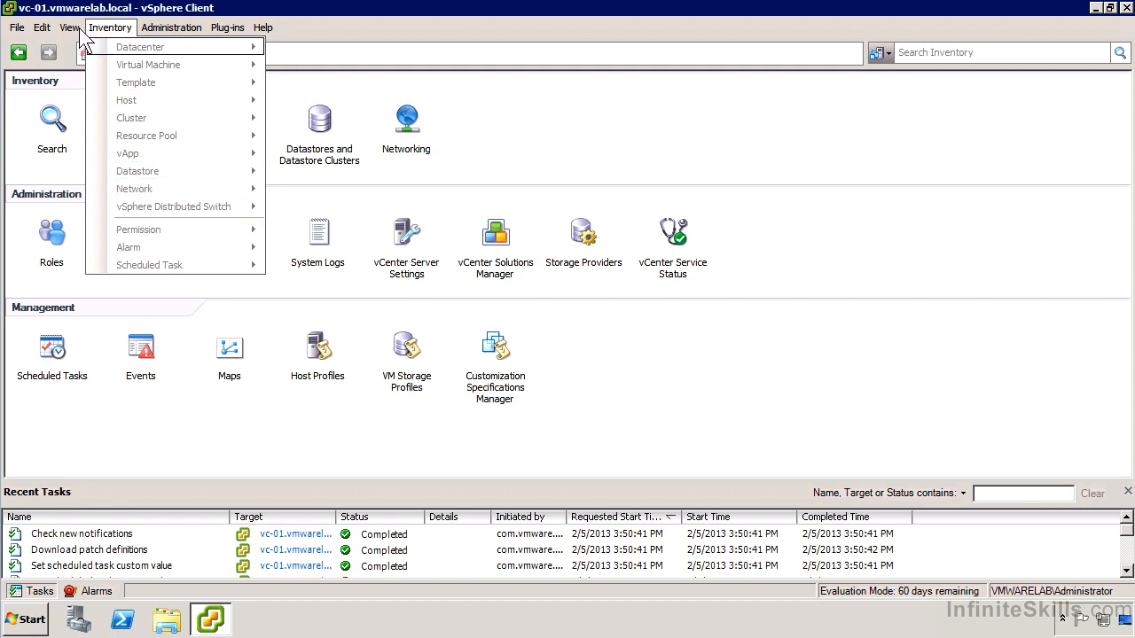
mouse_move(63, 30)
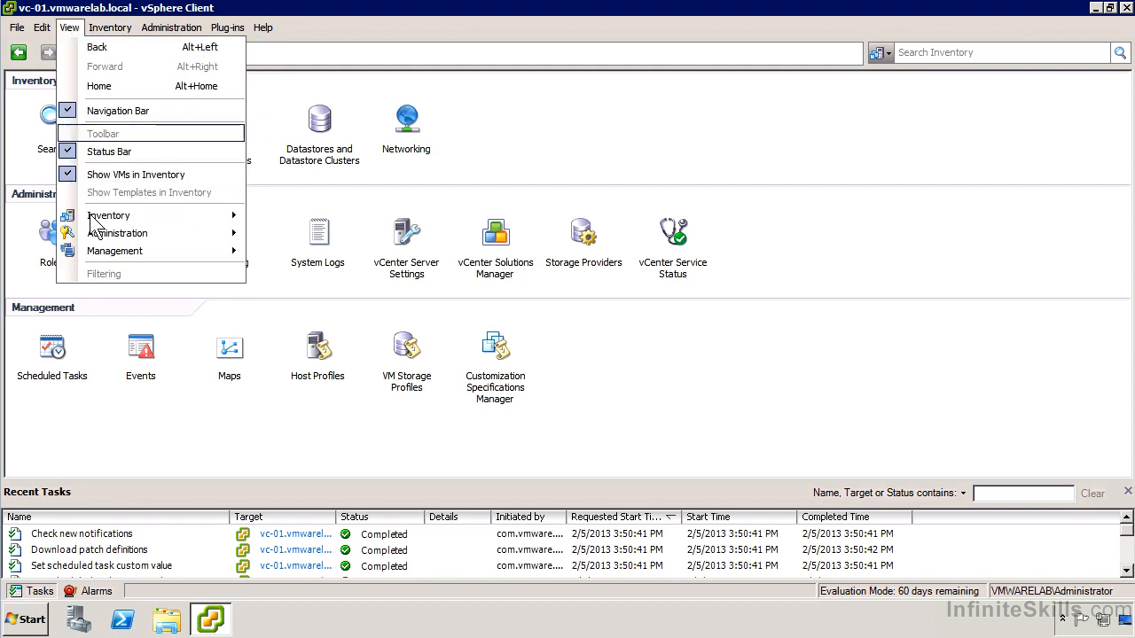
mouse_move(147, 217)
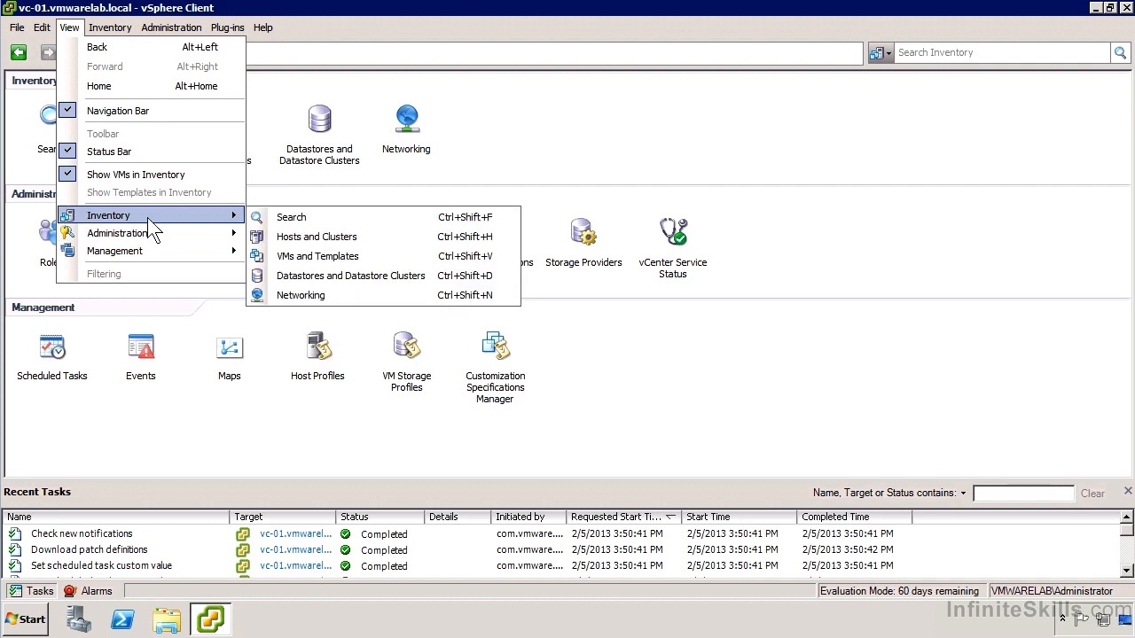
click(325, 240)
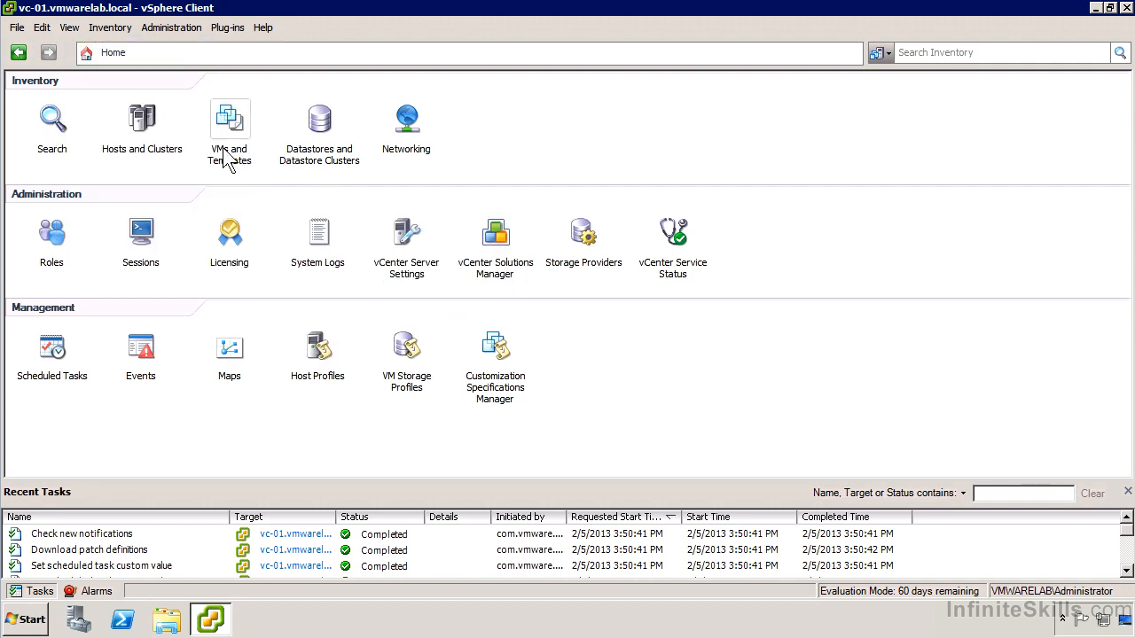
click(143, 124)
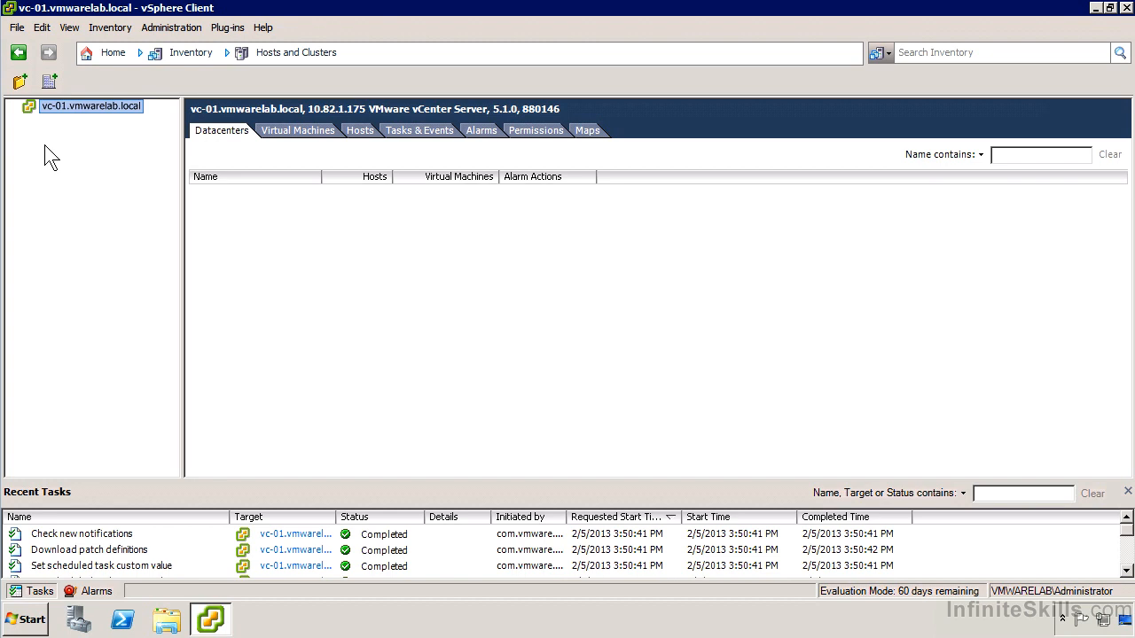
Create a datacenter named Lab Environment 1 under vc-01.vmwarelab.local
right_click(87, 102)
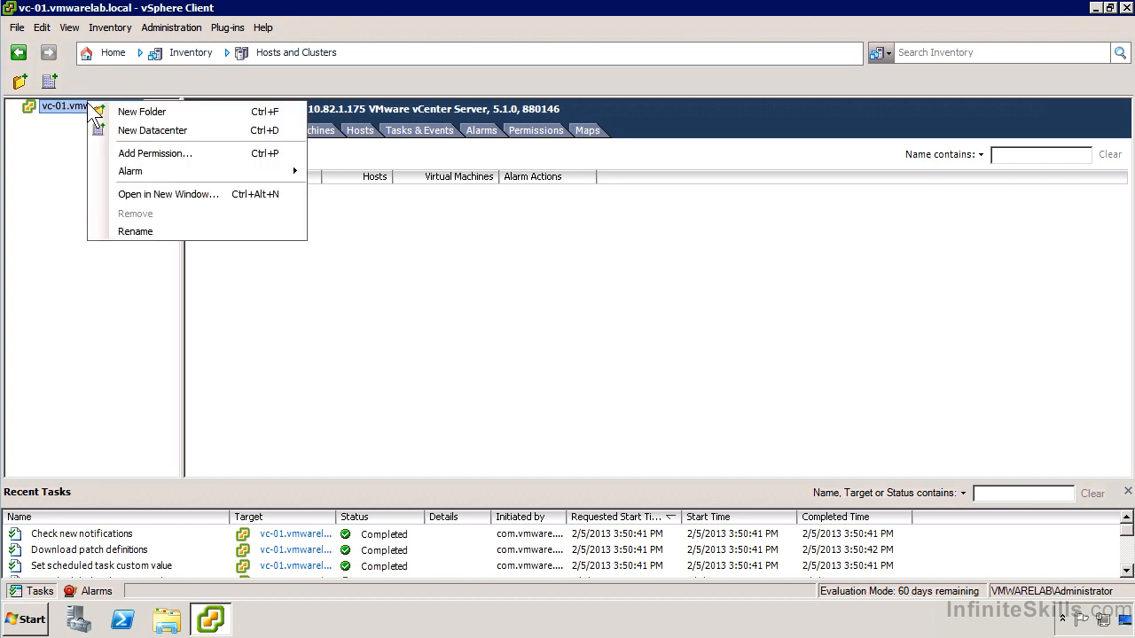
click(147, 130)
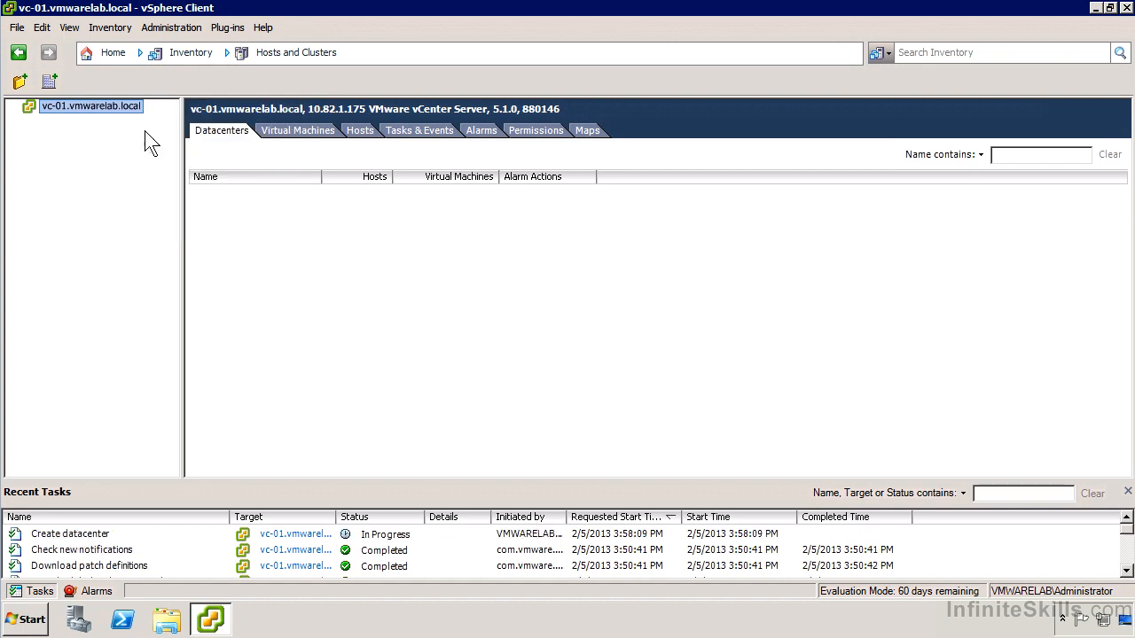
text(Lab Environ)
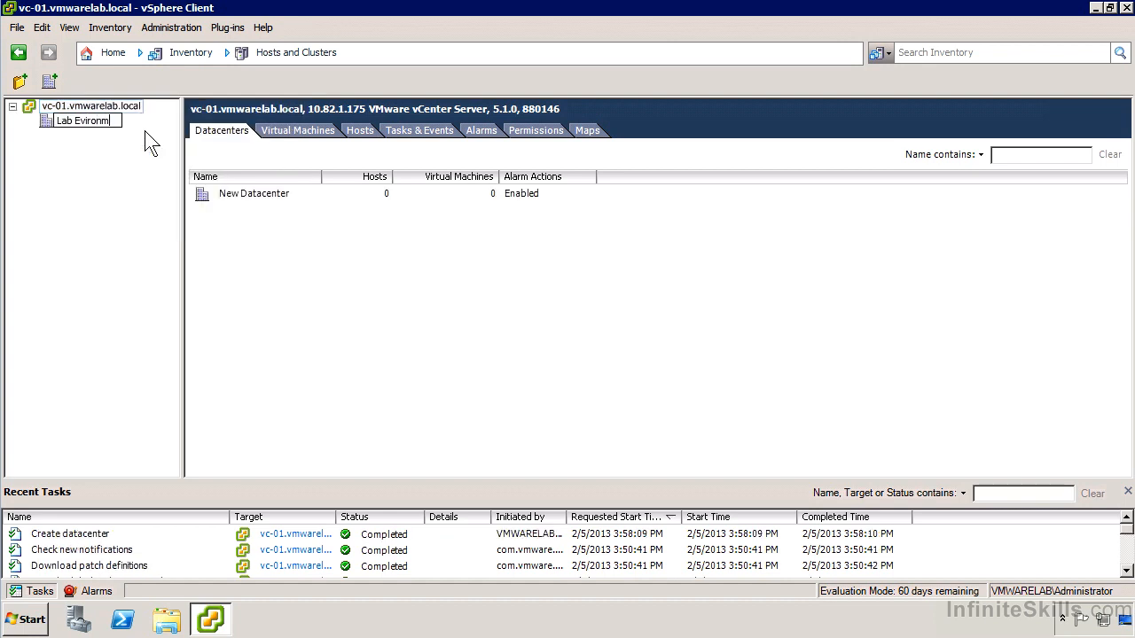
text(ment 1)
key(Return)
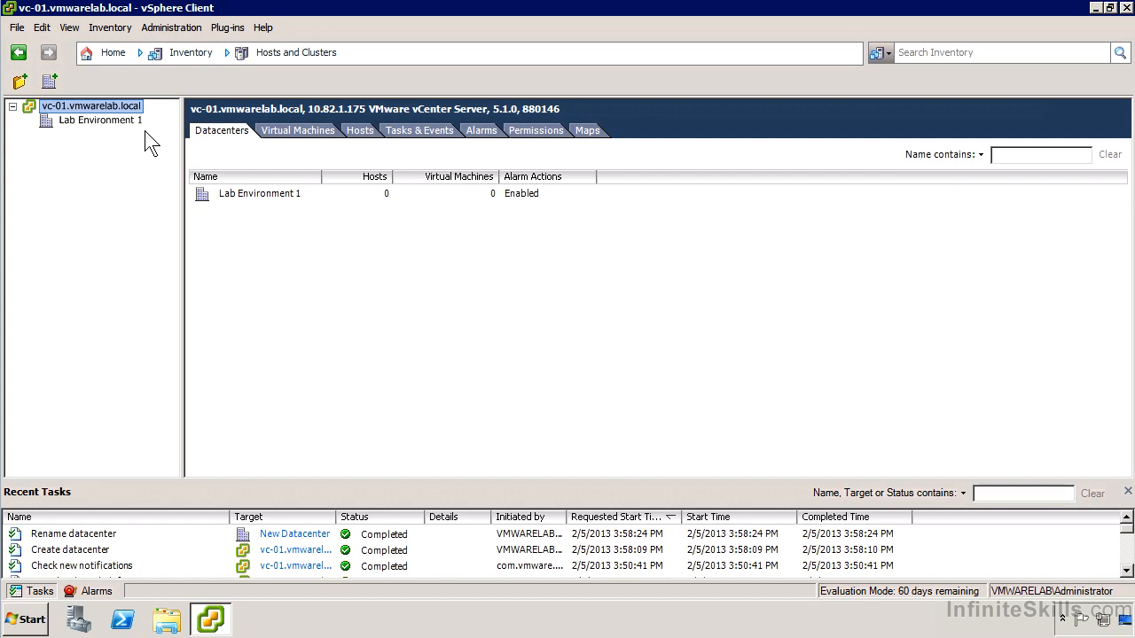
Start adding host 10.82.1.151 to Lab Environment 1 with the root username and its password, and trust the host's certificate
click(89, 119)
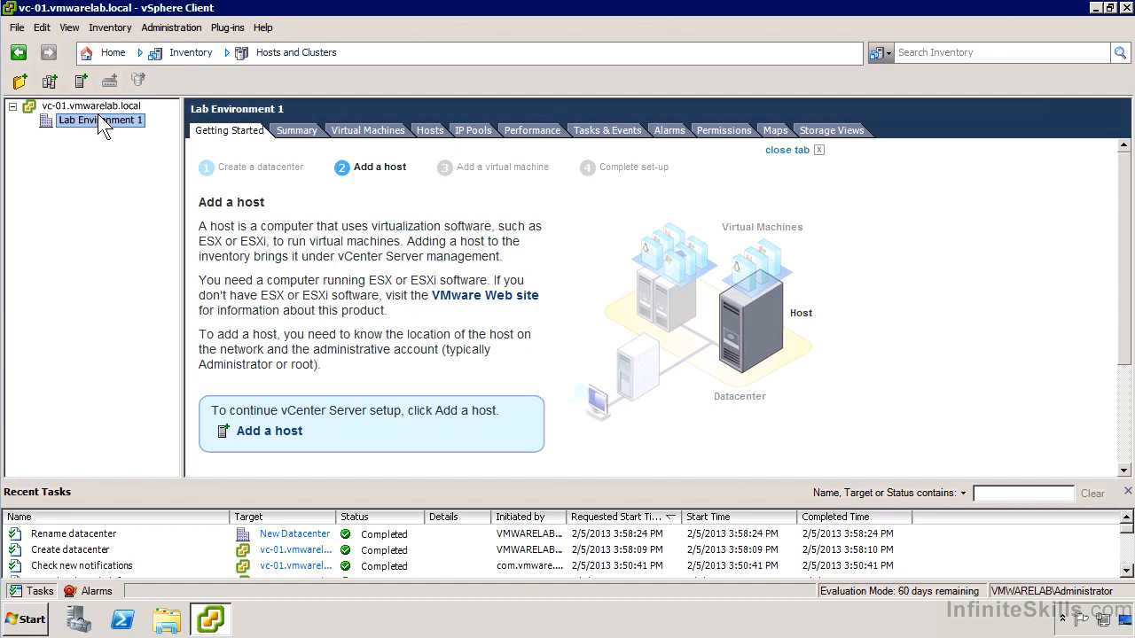
right_click(99, 122)
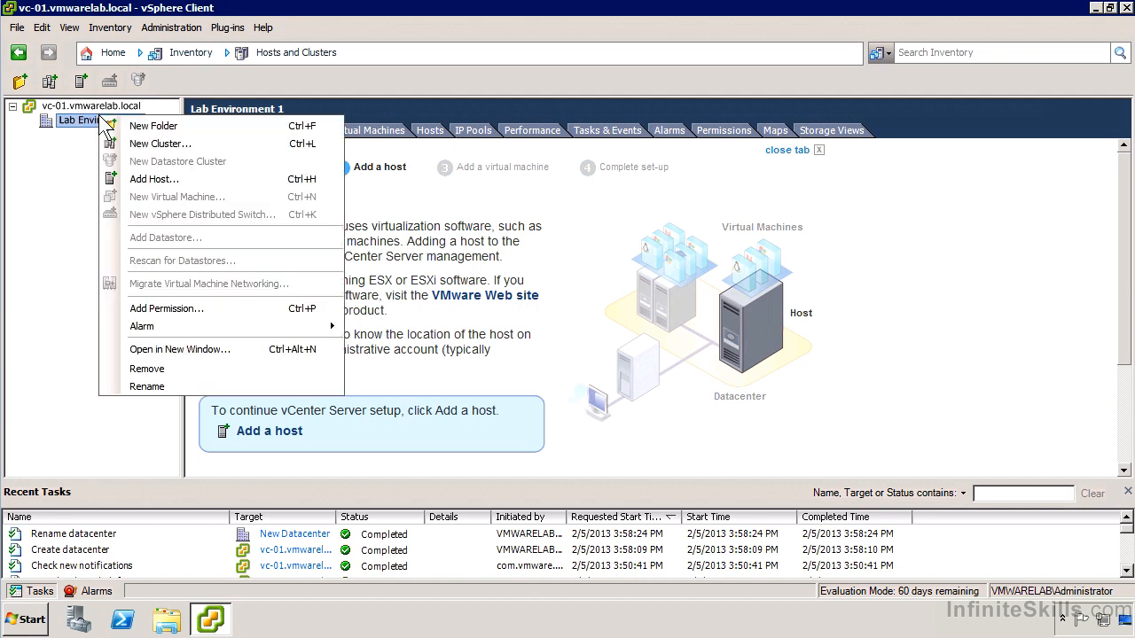
click(175, 181)
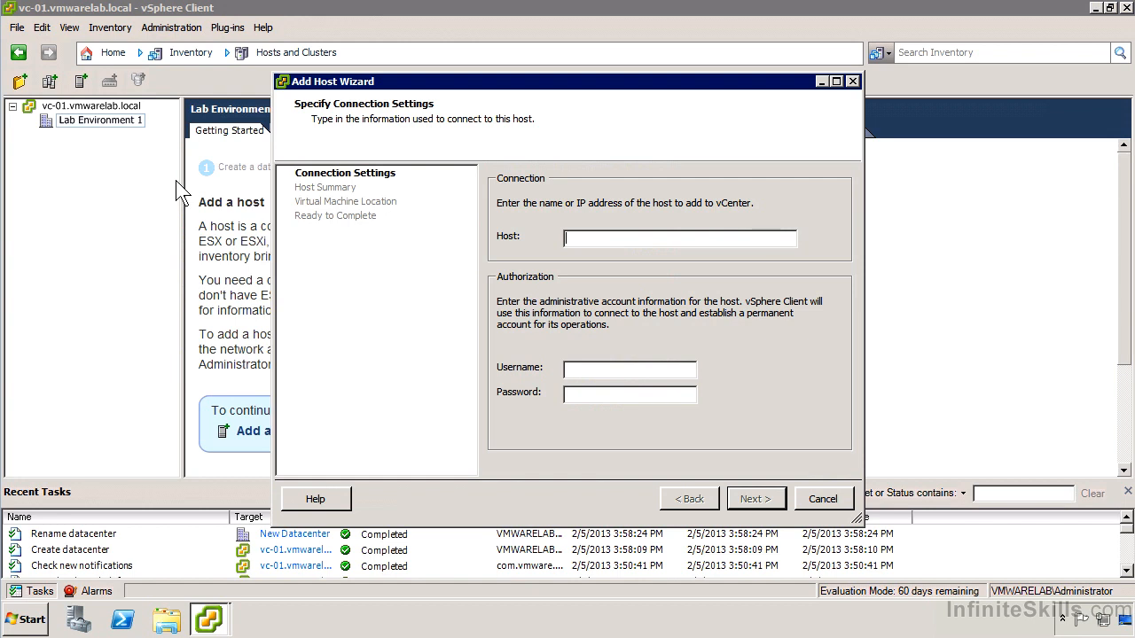
text(10.82.1.1)
text(51)
text(root)
key(Tab)
text(********)
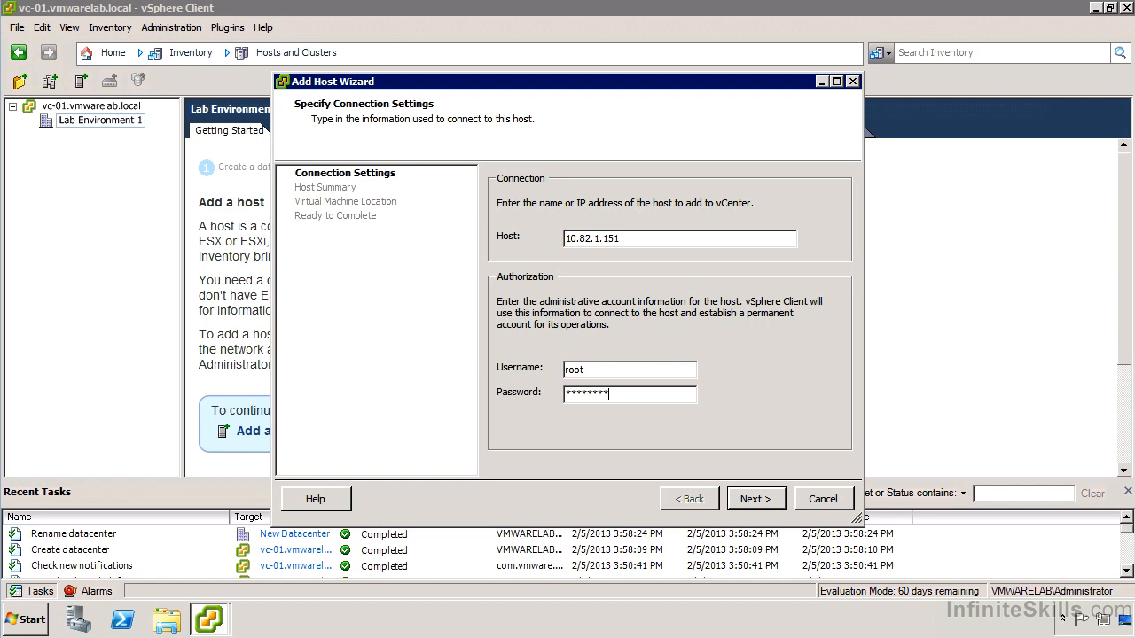
click(750, 503)
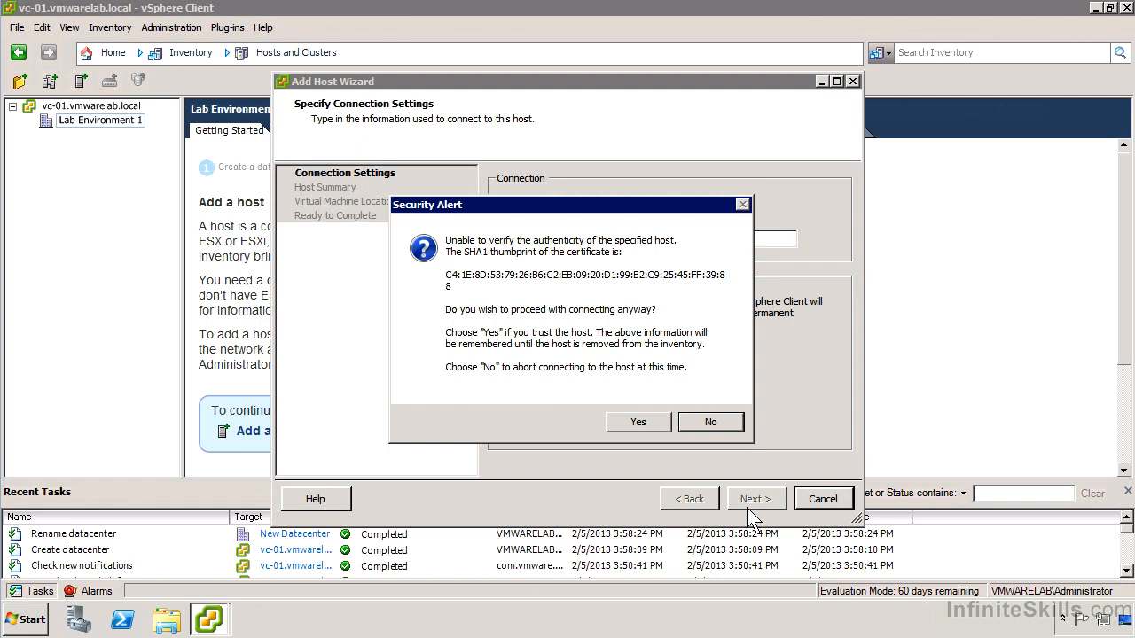
click(634, 421)
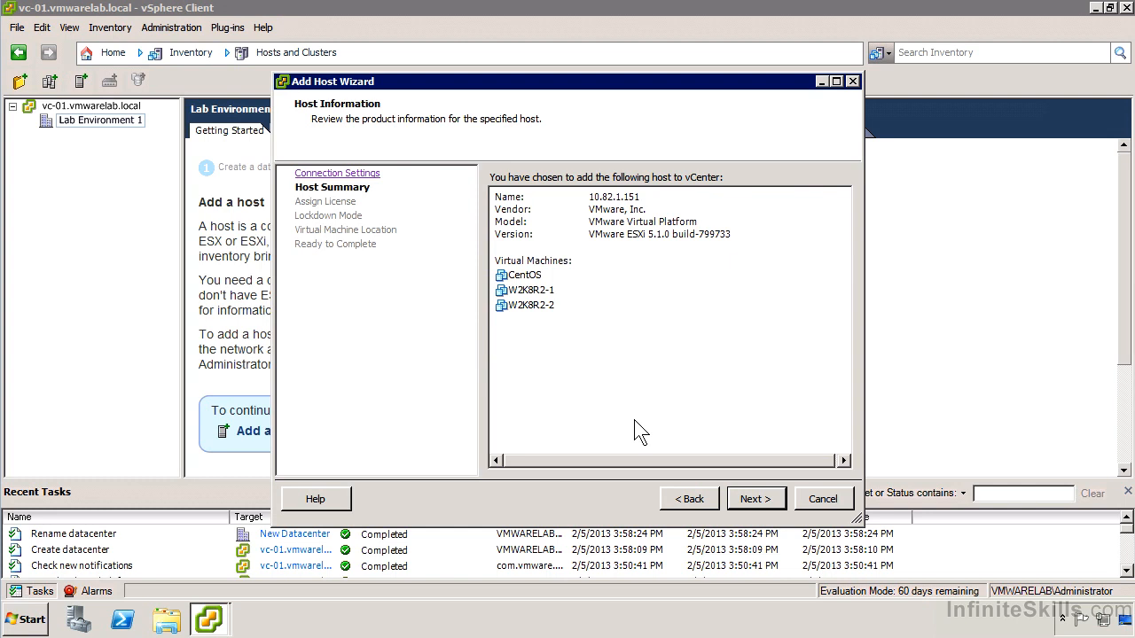
Finish adding the host in Evaluation Mode without a license key, with lockdown mode off and its virtual machines located in Lab Environment 1
click(755, 499)
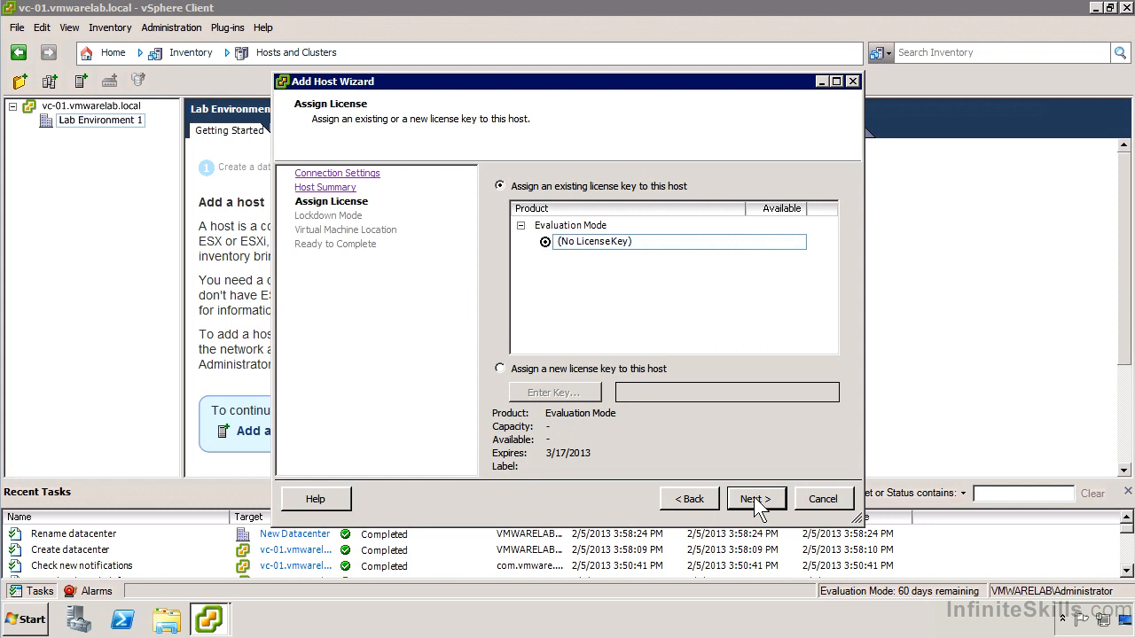
click(754, 500)
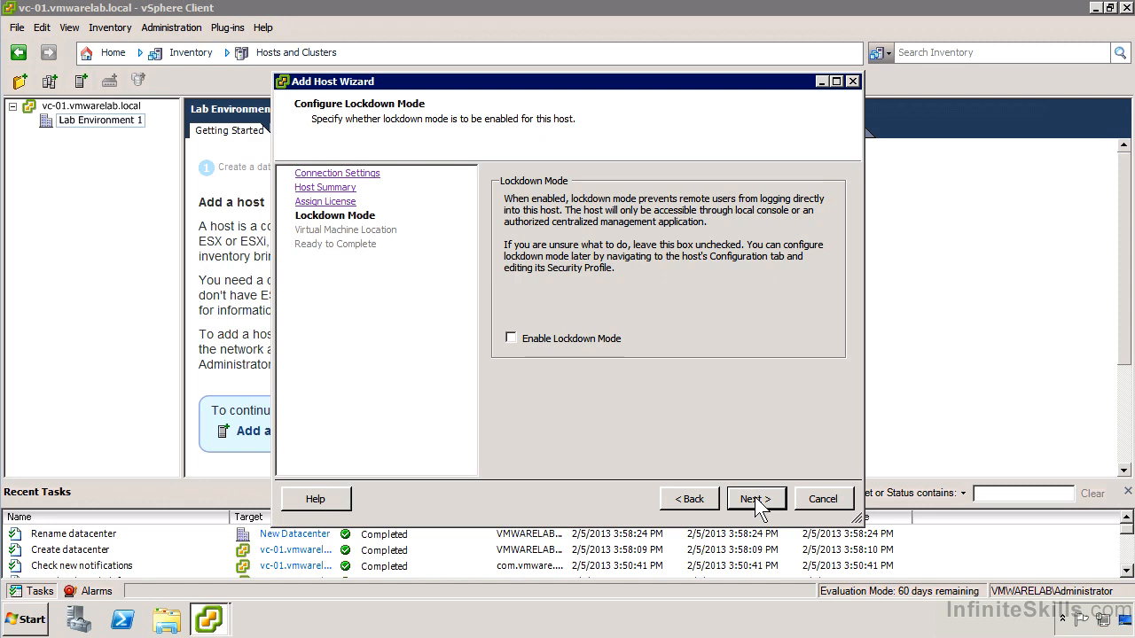
click(752, 499)
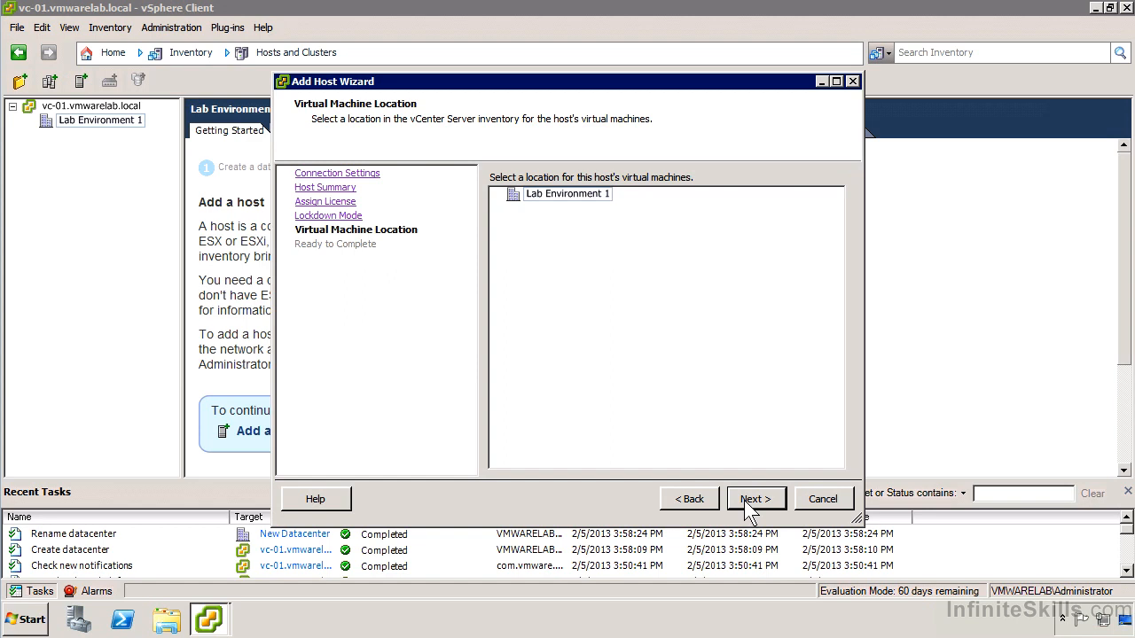
click(749, 507)
click(744, 500)
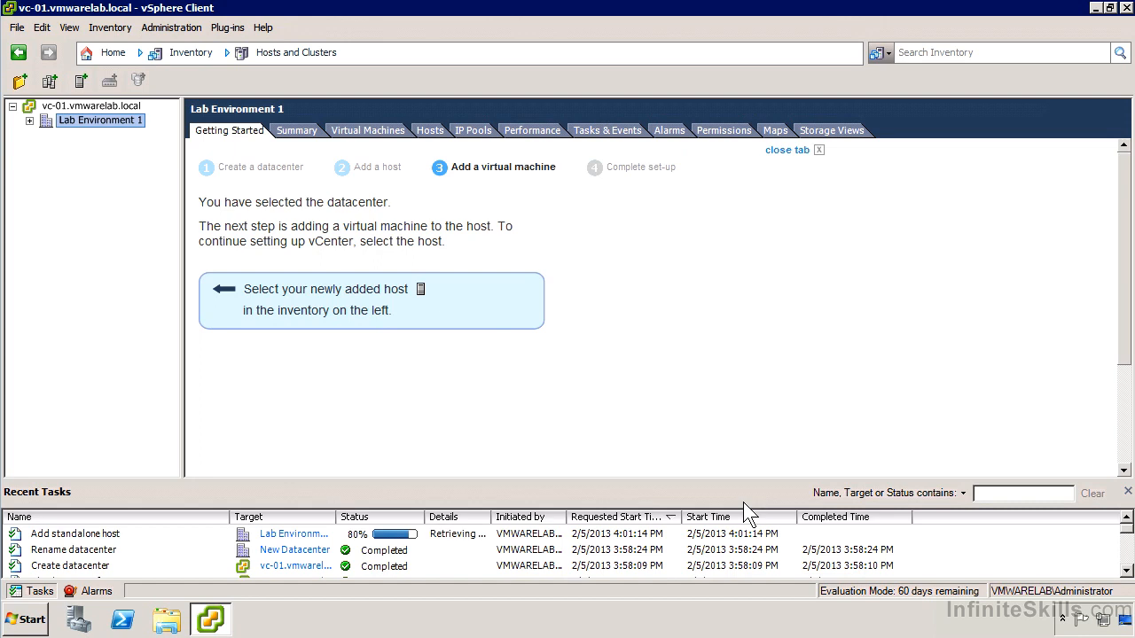
Expand the Lab Environment 1 datacenter and examine the summary and available commands of host 10.82.1.151
click(29, 121)
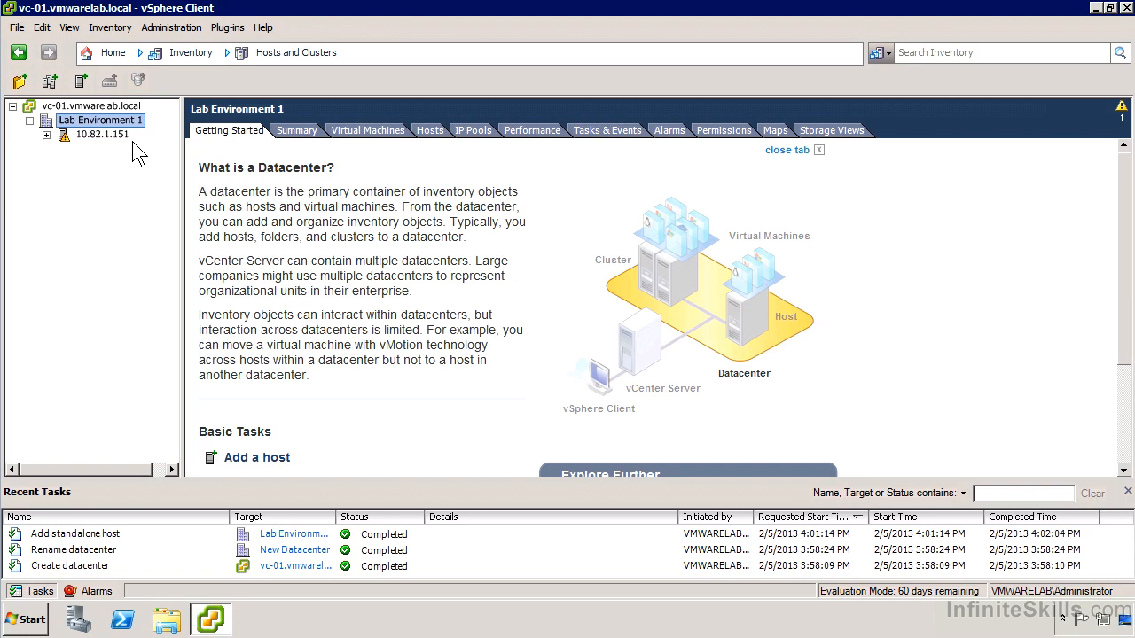
click(112, 137)
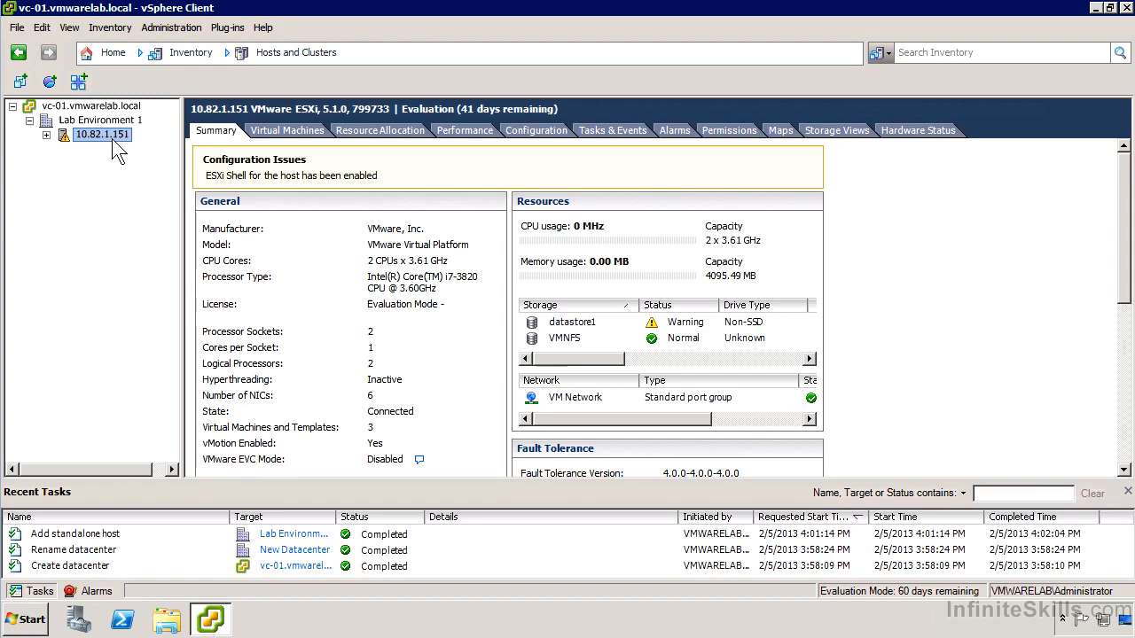
right_click(112, 140)
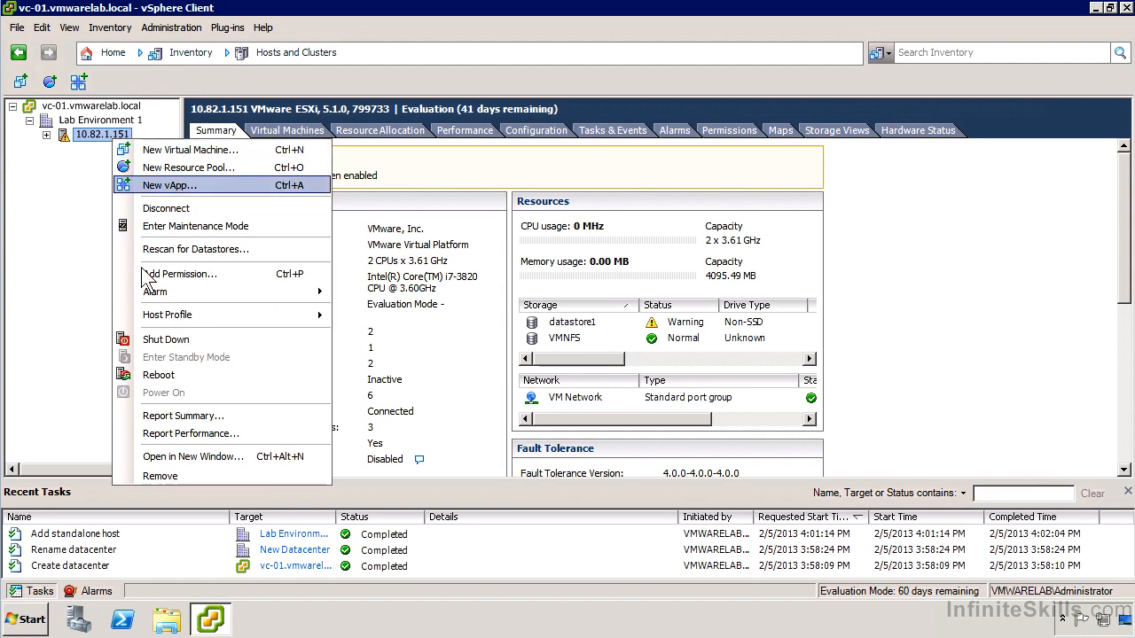
mouse_move(220, 313)
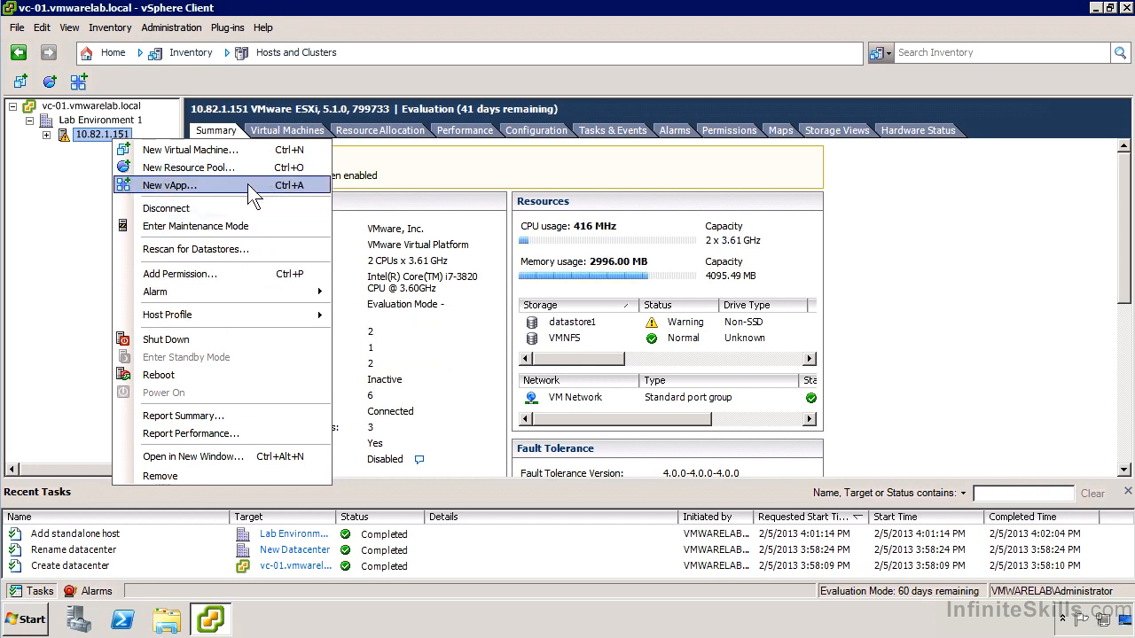
click(104, 190)
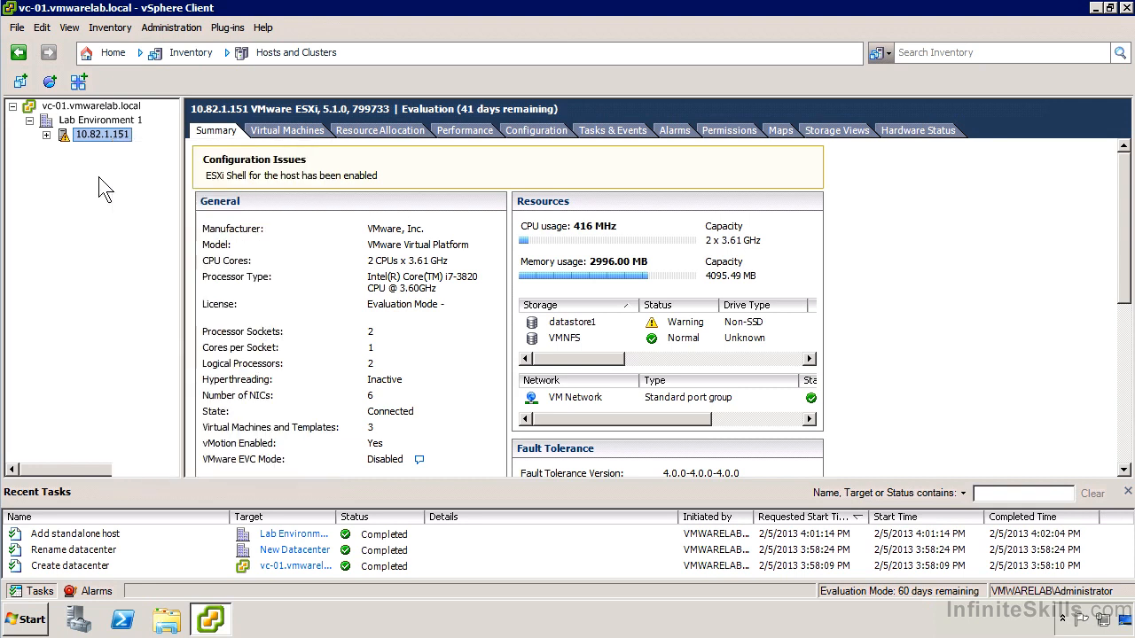